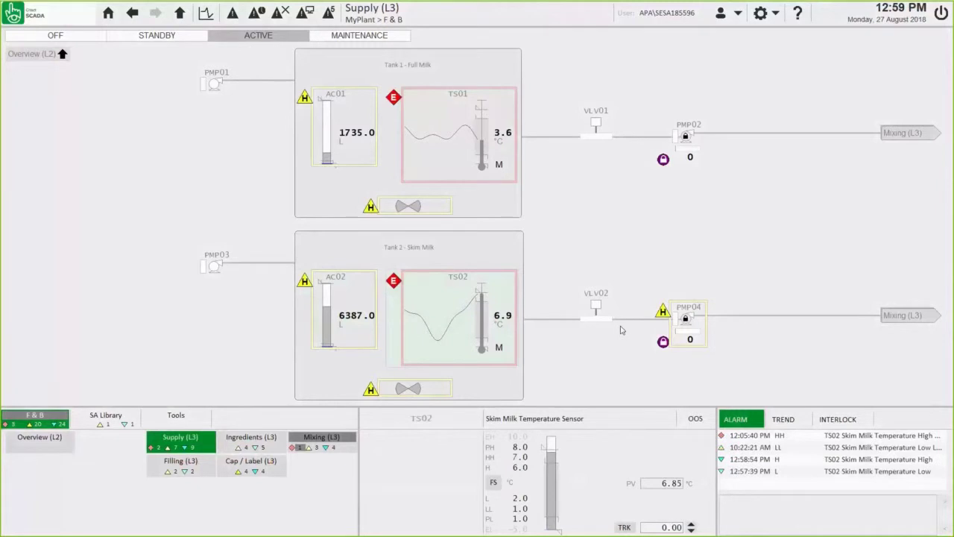
Show the PMP04 and TS02 details and the TS02 high-high alarm's cause and response
{"action": "left_click", "coordinate": [694, 334]}
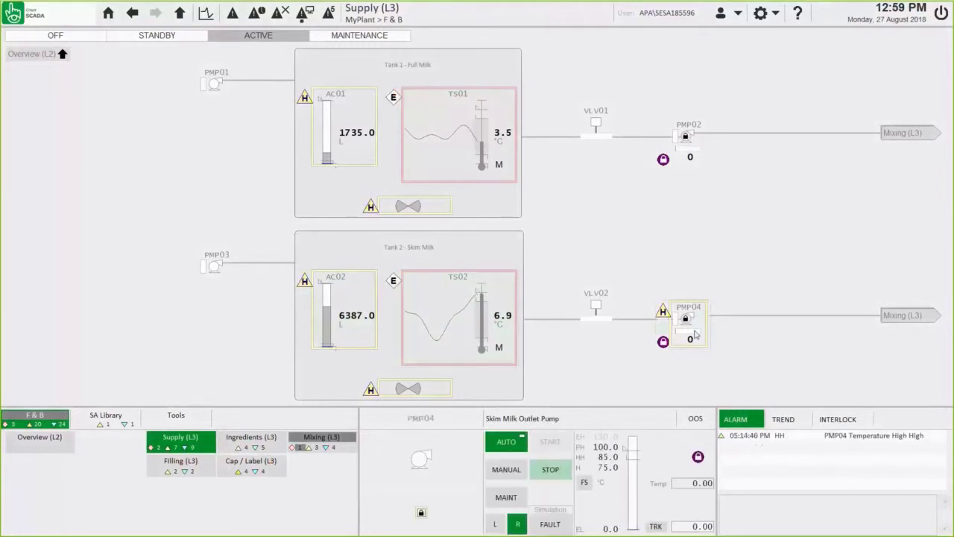
{"action": "left_click", "coordinate": [498, 338]}
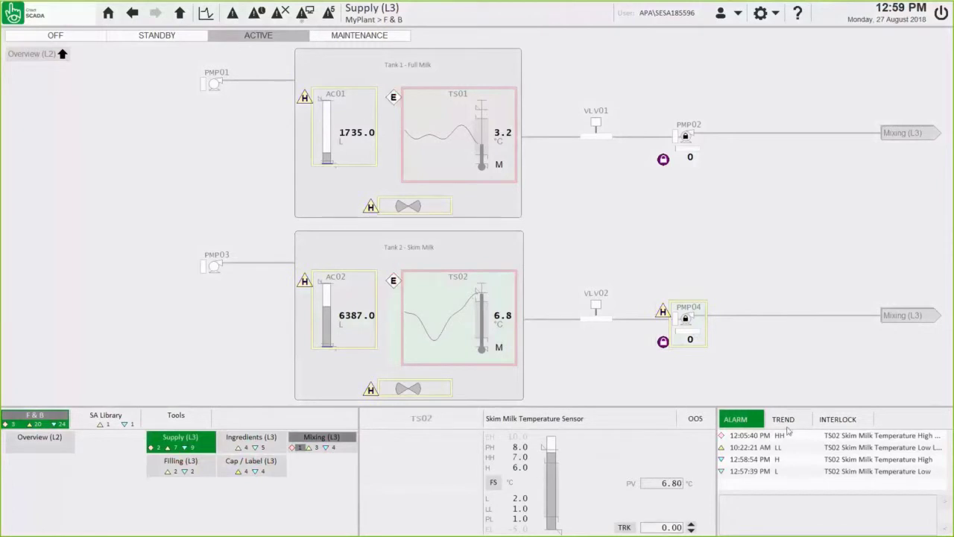
{"action": "left_click", "coordinate": [810, 437]}
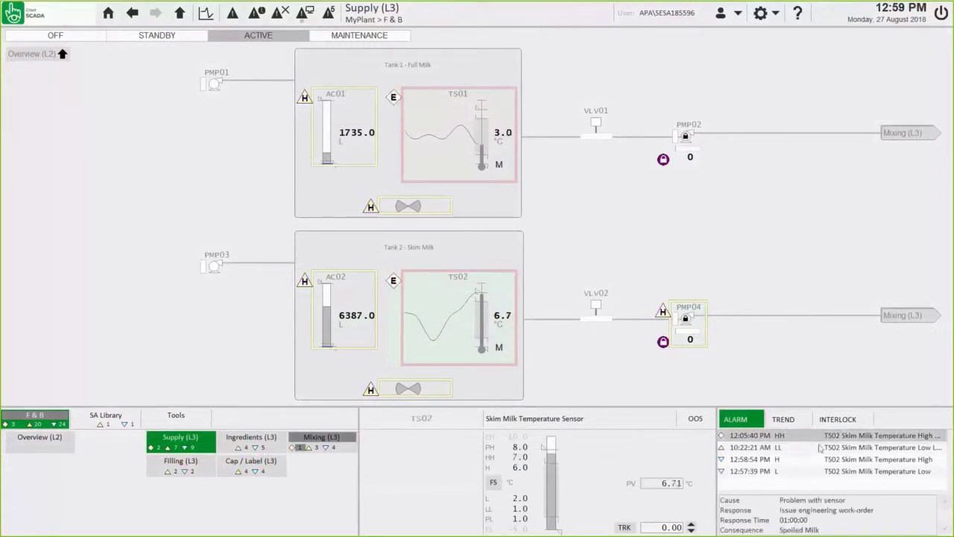
Dismiss the TS02 alarm's action menu, view the TS02 trend, then clear the equipment selection
{"action": "right_click", "coordinate": [849, 439]}
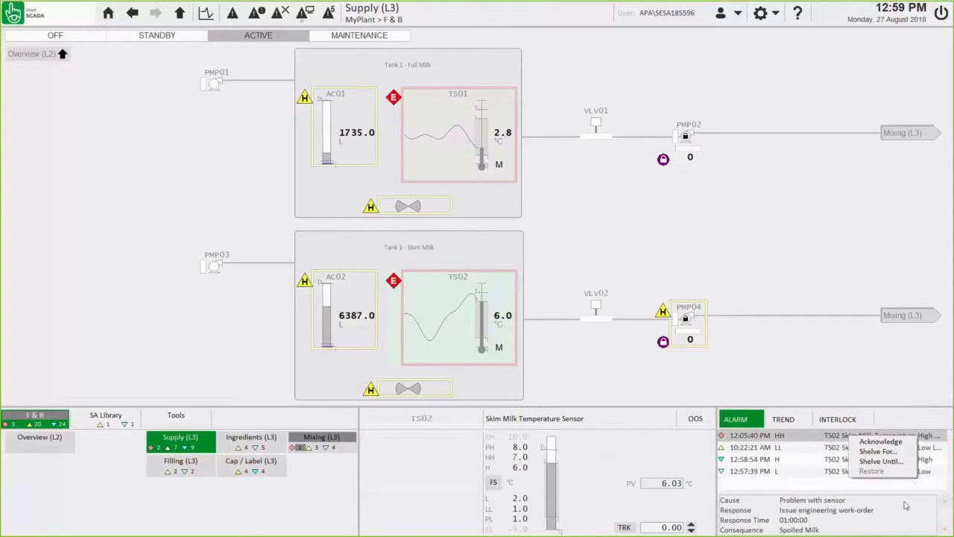
{"action": "left_click", "coordinate": [903, 524]}
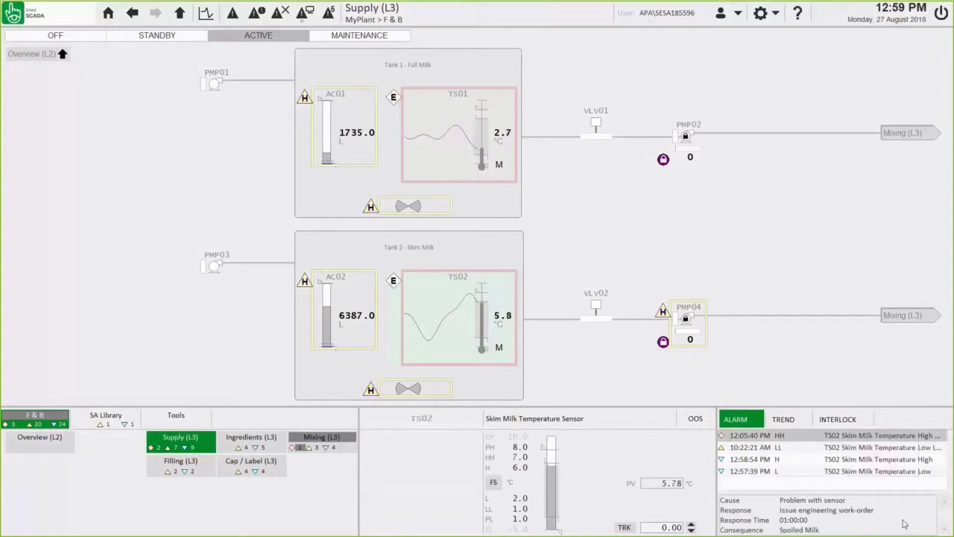
{"action": "left_click", "coordinate": [803, 423]}
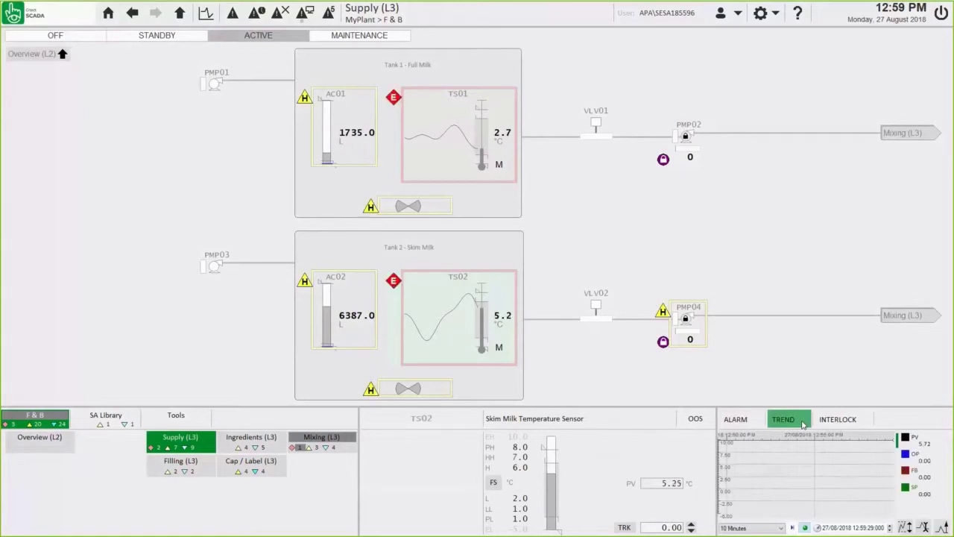
{"action": "left_click", "coordinate": [205, 443]}
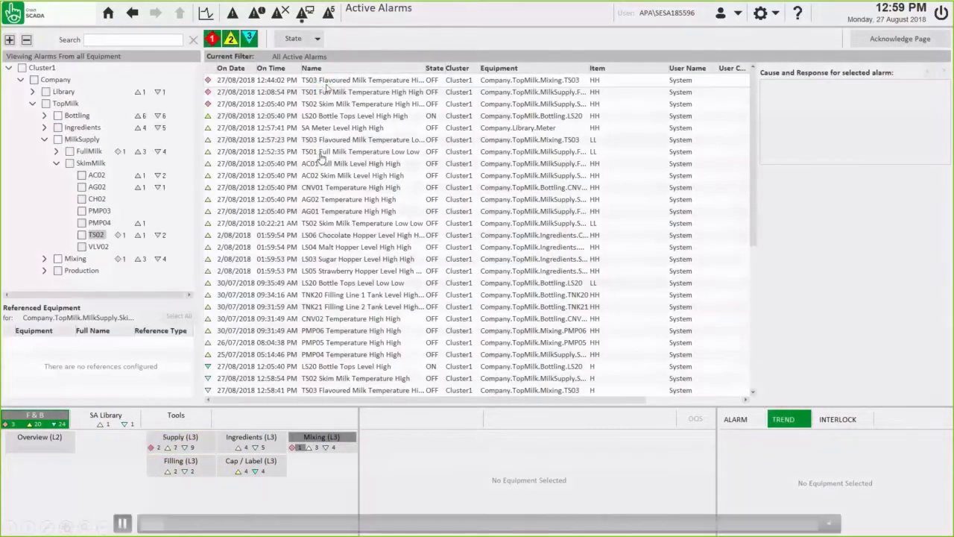
Toggle the priority 1 and 2 alarm filters and view the top alarm's cause and response
{"action": "left_click", "coordinate": [213, 40]}
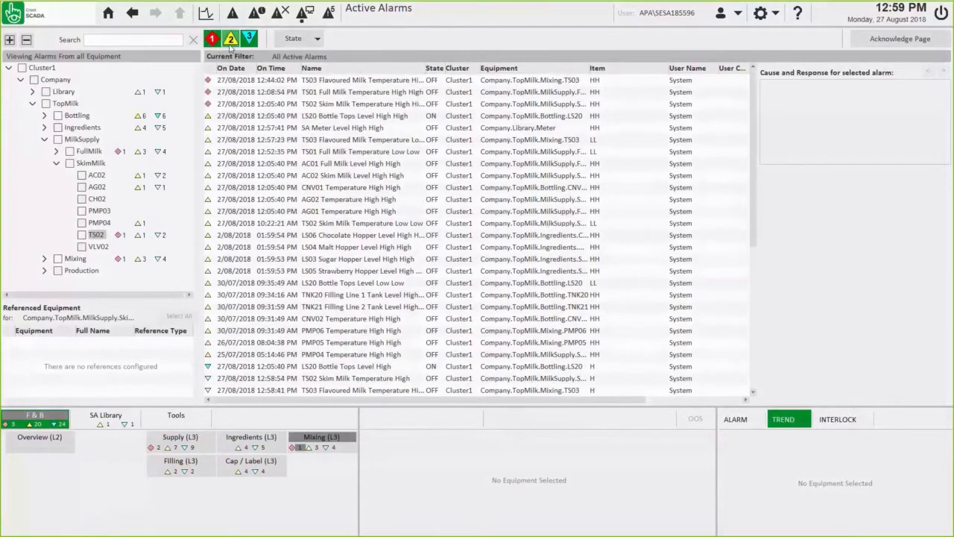
{"action": "left_click", "coordinate": [231, 41]}
{"action": "left_click", "coordinate": [231, 43]}
{"action": "left_click", "coordinate": [330, 82]}
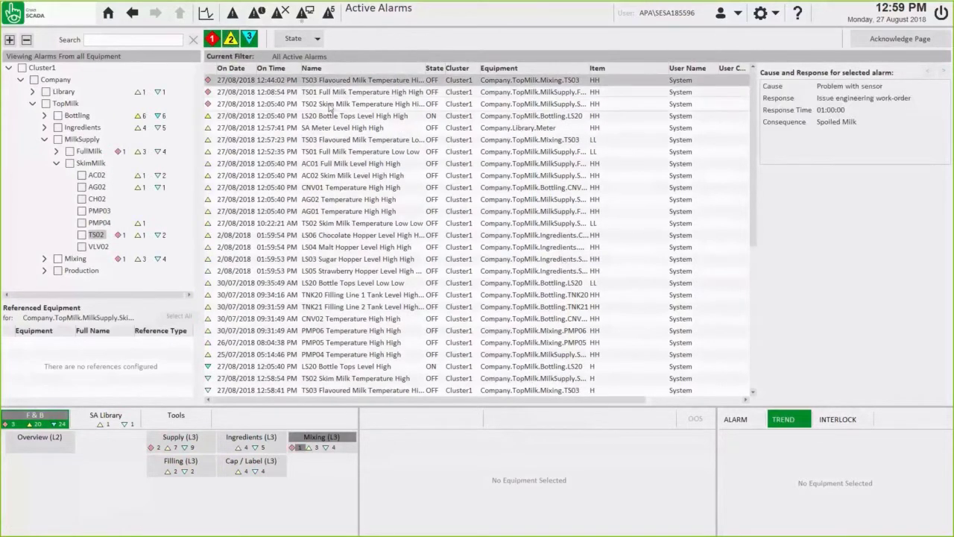
Find TS02 in the model, then tick and untick SkimMilk and FullMilk to list all alarms
{"action": "right_click", "coordinate": [336, 104]}
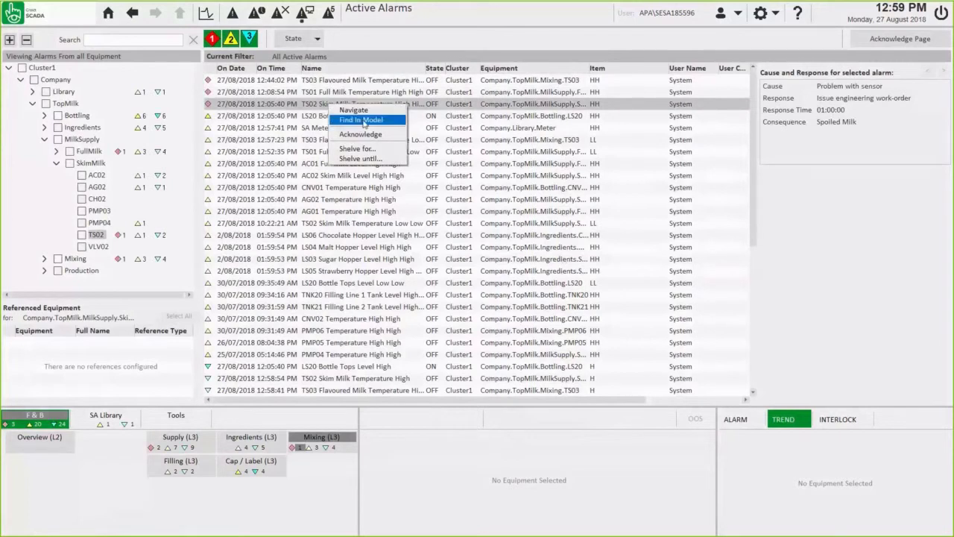
{"action": "left_click", "coordinate": [363, 120]}
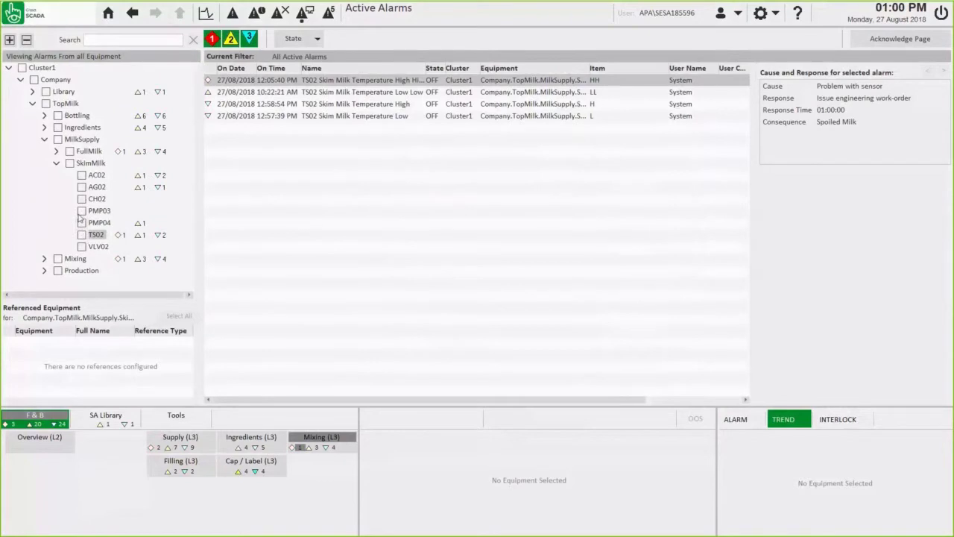
{"action": "left_click", "coordinate": [70, 162]}
{"action": "left_click", "coordinate": [69, 150]}
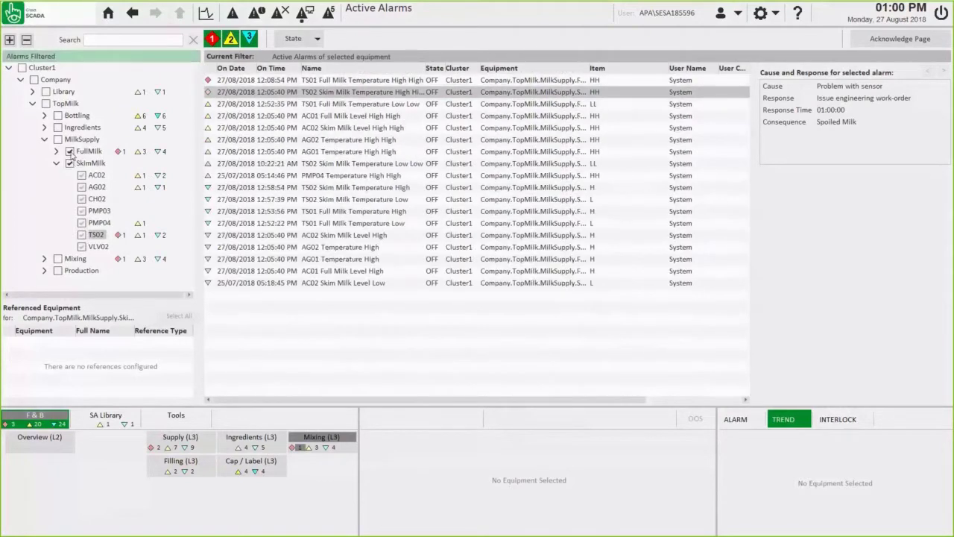
{"action": "left_click", "coordinate": [70, 151]}
{"action": "left_click", "coordinate": [69, 163]}
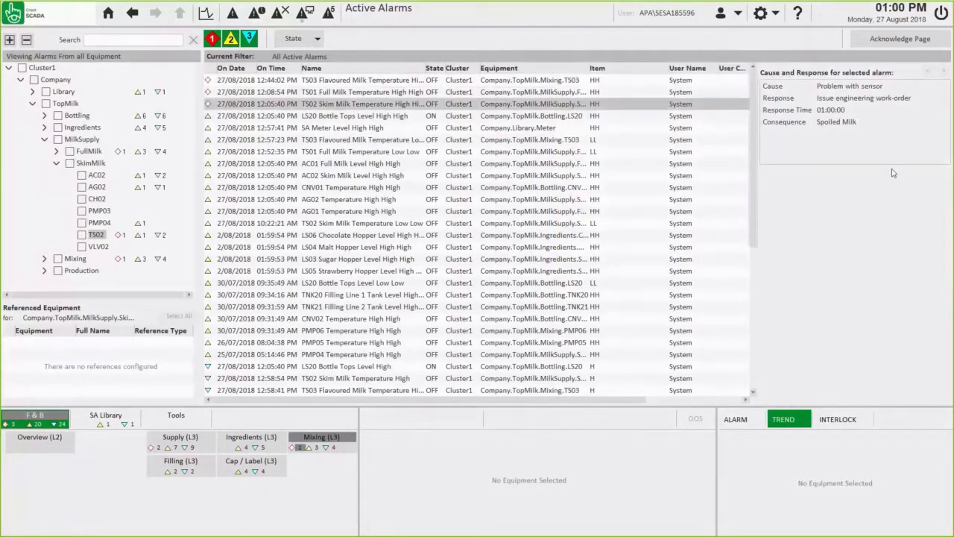
Navigate from the TS02 skim milk temperature alarm to its equipment display
{"action": "right_click", "coordinate": [441, 109]}
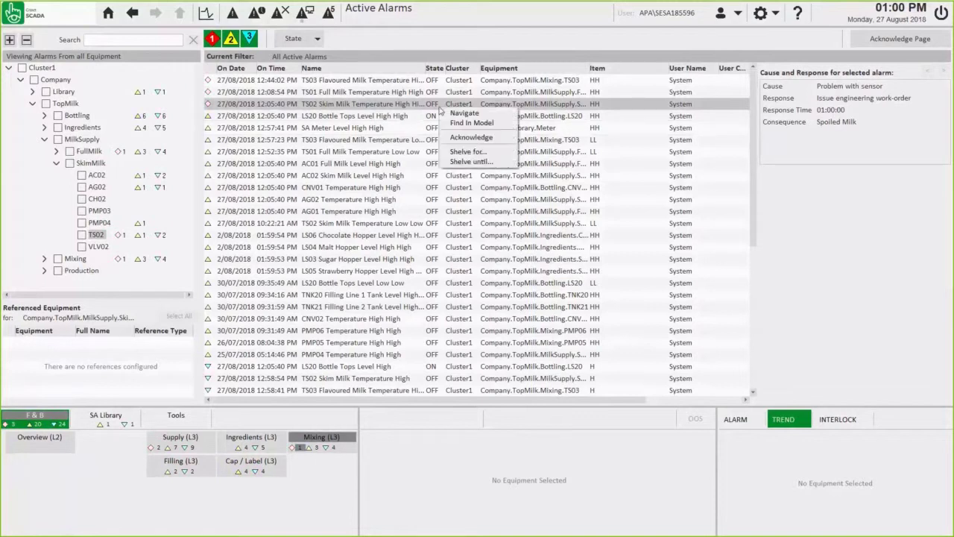
{"action": "left_click", "coordinate": [502, 115]}
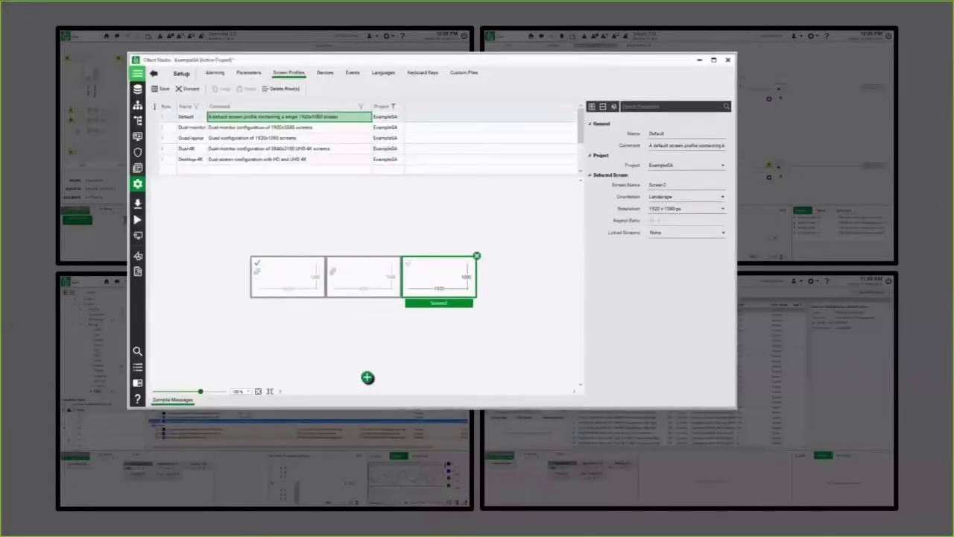
{"action": "left_click", "coordinate": [686, 207]}
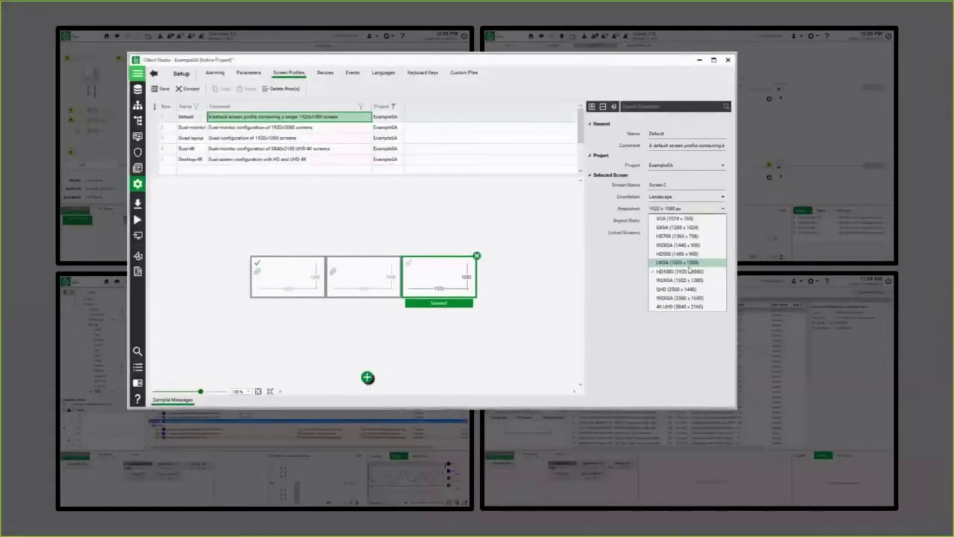
{"action": "left_click", "coordinate": [678, 307]}
{"action": "left_click_drag", "start_coordinate": [229, 267], "coordinate": [304, 310]}
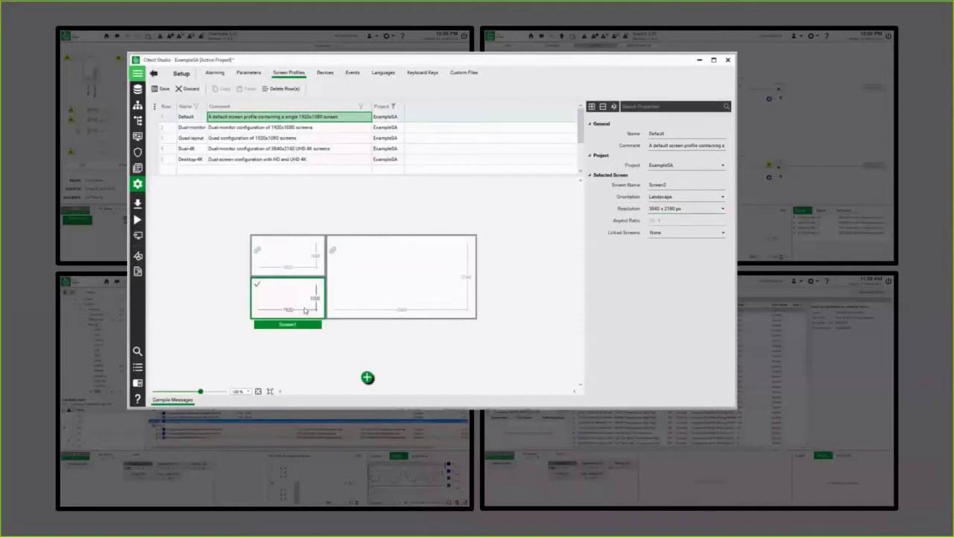
{"action": "left_click", "coordinate": [261, 128]}
{"action": "left_click", "coordinate": [264, 139]}
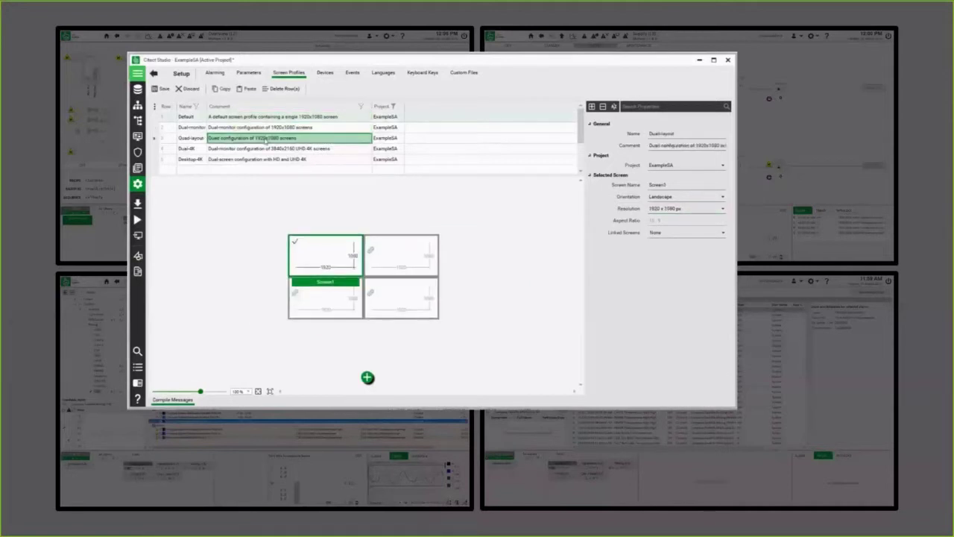
{"action": "left_click", "coordinate": [268, 149]}
{"action": "left_click", "coordinate": [273, 160]}
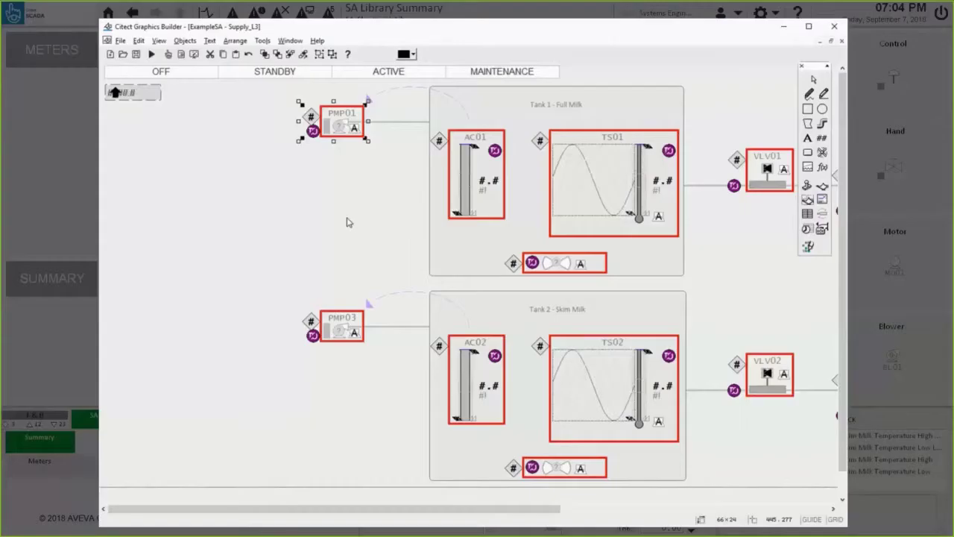
Set PMP01's Drive Type to Compressor, Orientation to Left, and enable Display Output Bar
{"action": "double_click", "coordinate": [340, 128]}
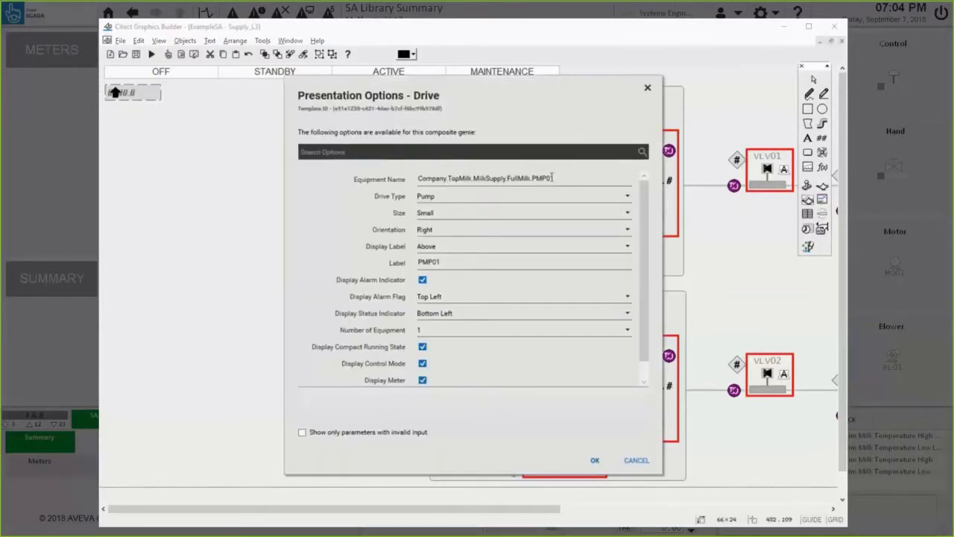
{"action": "left_click", "coordinate": [556, 195]}
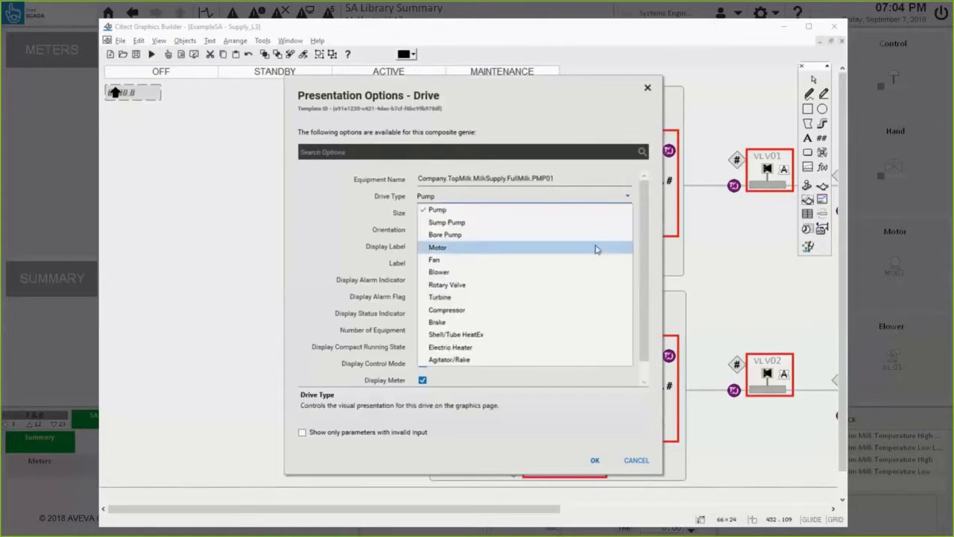
{"action": "left_click", "coordinate": [566, 309]}
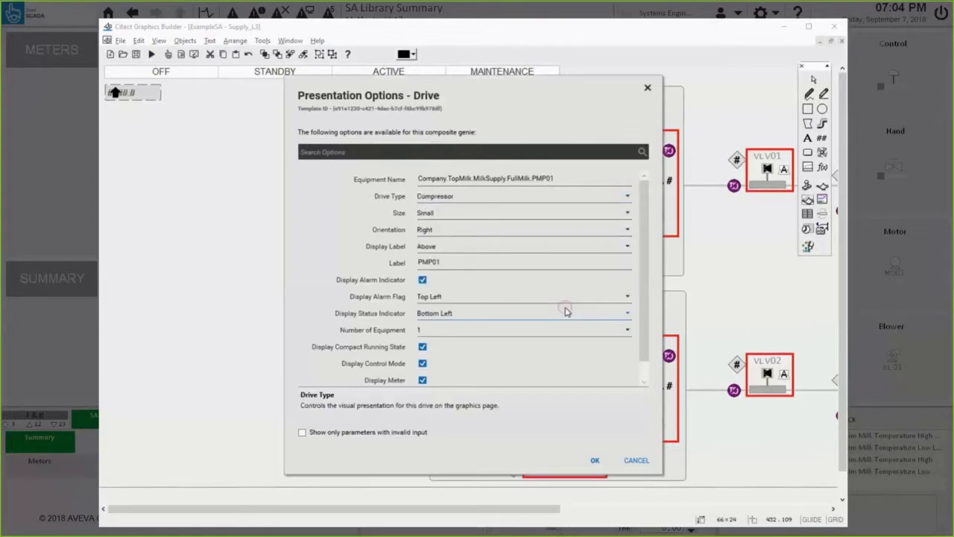
{"action": "left_click", "coordinate": [613, 230]}
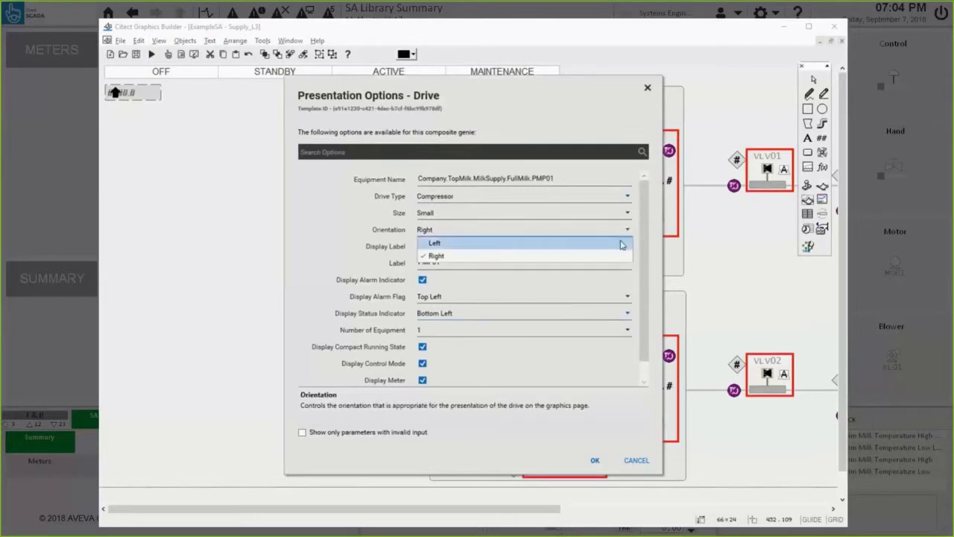
{"action": "left_click", "coordinate": [622, 243]}
{"action": "scroll", "coordinate": [645, 273], "scroll_direction": "down", "scroll_amount": 1}
{"action": "scroll", "coordinate": [645, 273], "scroll_direction": "down", "scroll_amount": 2}
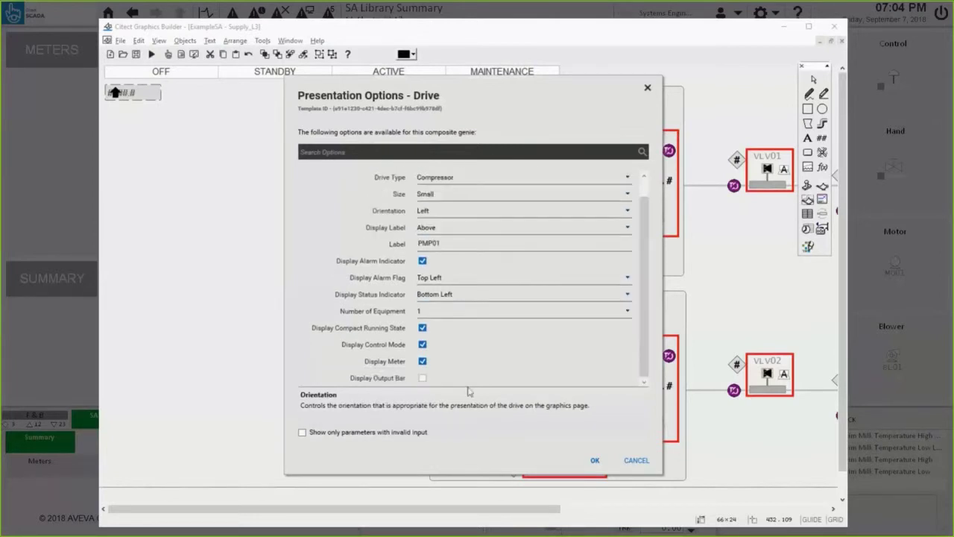
{"action": "left_click", "coordinate": [422, 378]}
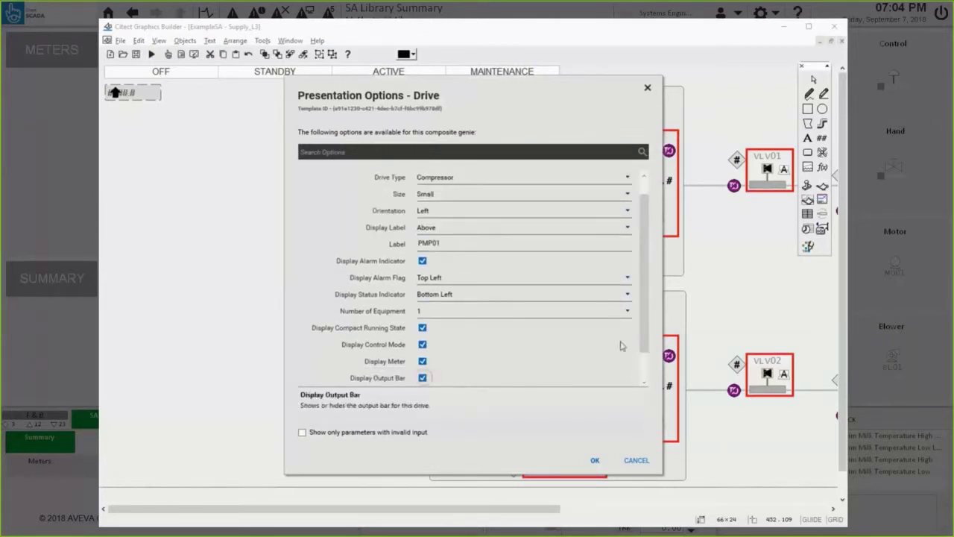
{"action": "left_click_drag", "start_coordinate": [647, 340], "coordinate": [646, 363]}
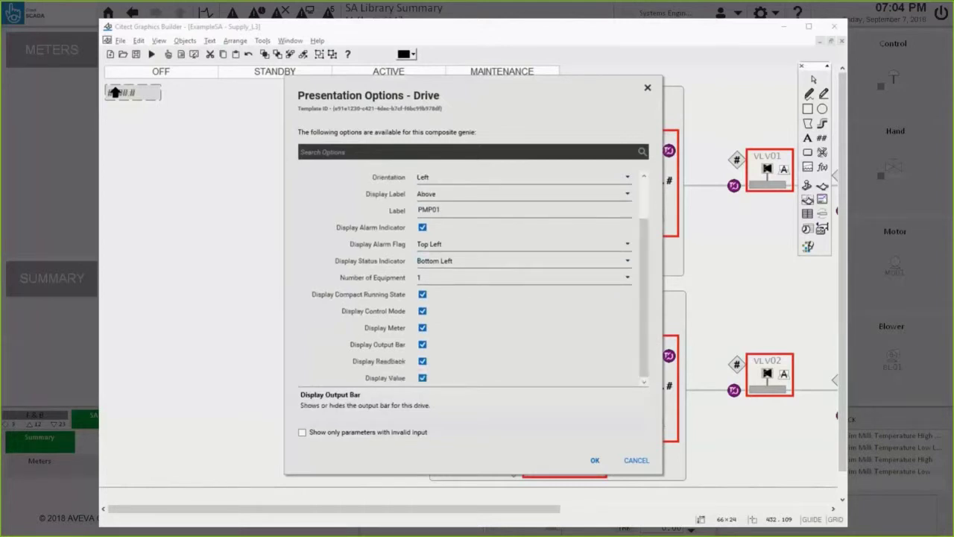
{"action": "left_click", "coordinate": [601, 460]}
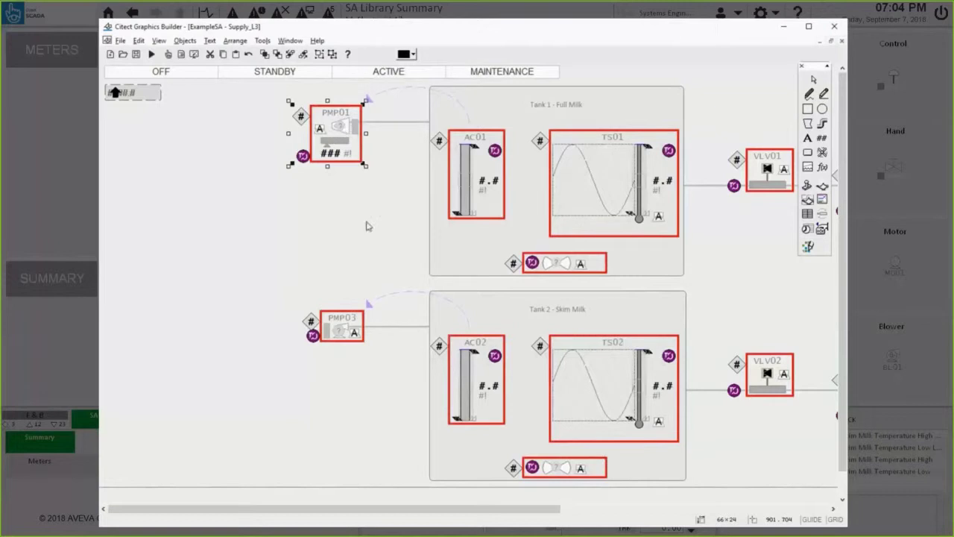
{"action": "left_click", "coordinate": [468, 173]}
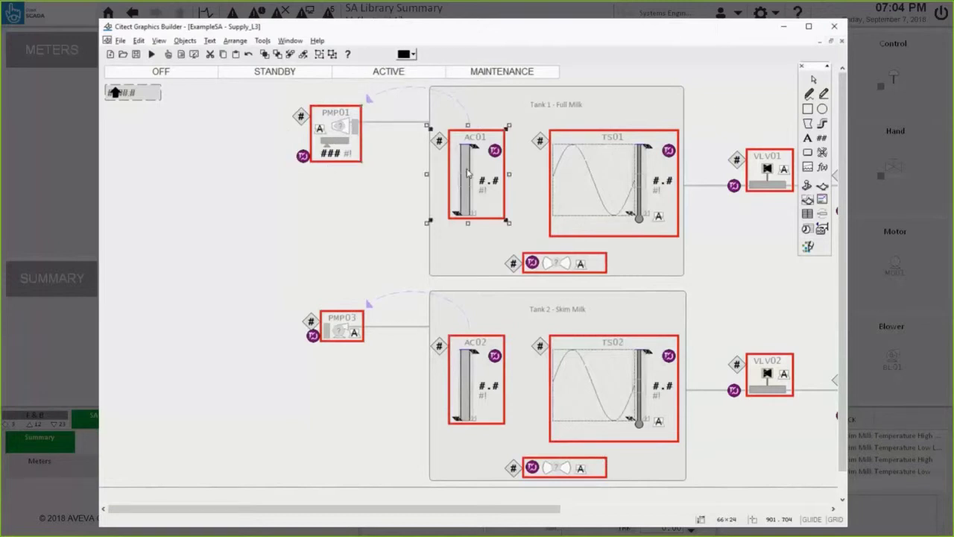
Set AC01's Meter Type to Temperature and enable Display Trend
{"action": "double_click", "coordinate": [468, 173]}
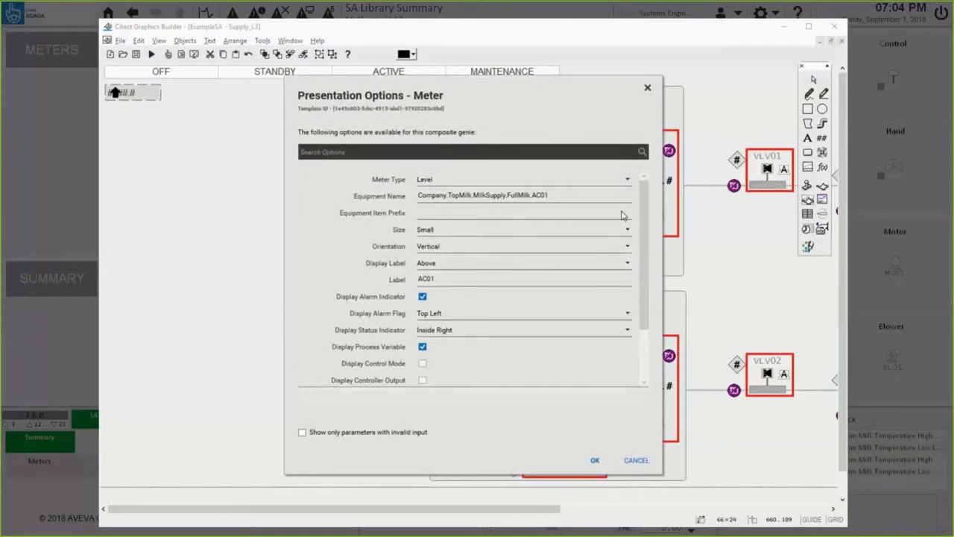
{"action": "left_click", "coordinate": [623, 179]}
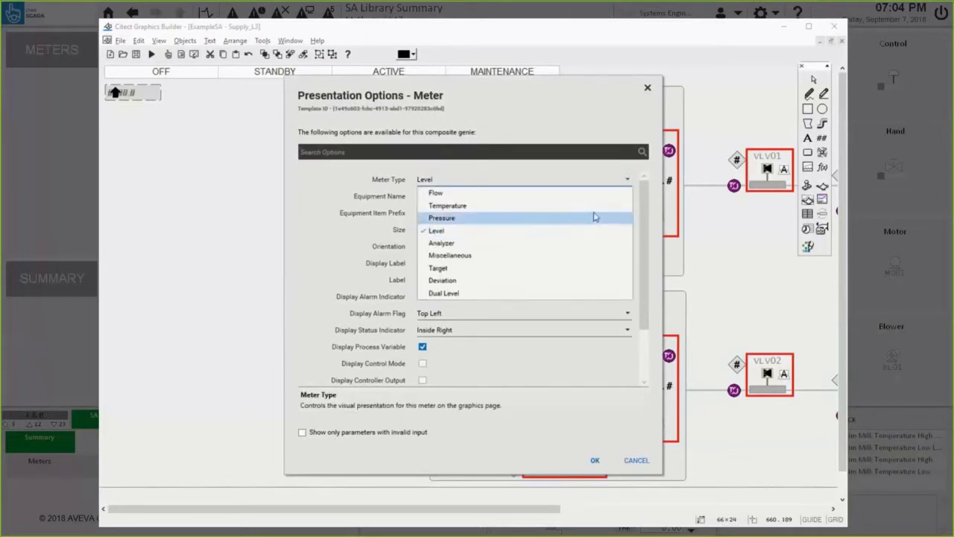
{"action": "left_click", "coordinate": [597, 205]}
{"action": "left_click_drag", "start_coordinate": [644, 298], "coordinate": [646, 355]}
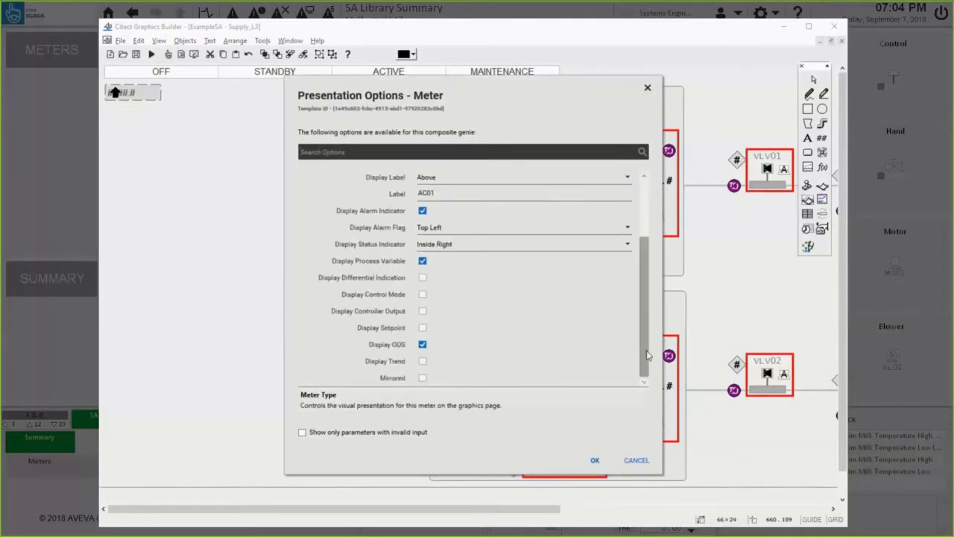
{"action": "left_click", "coordinate": [422, 361]}
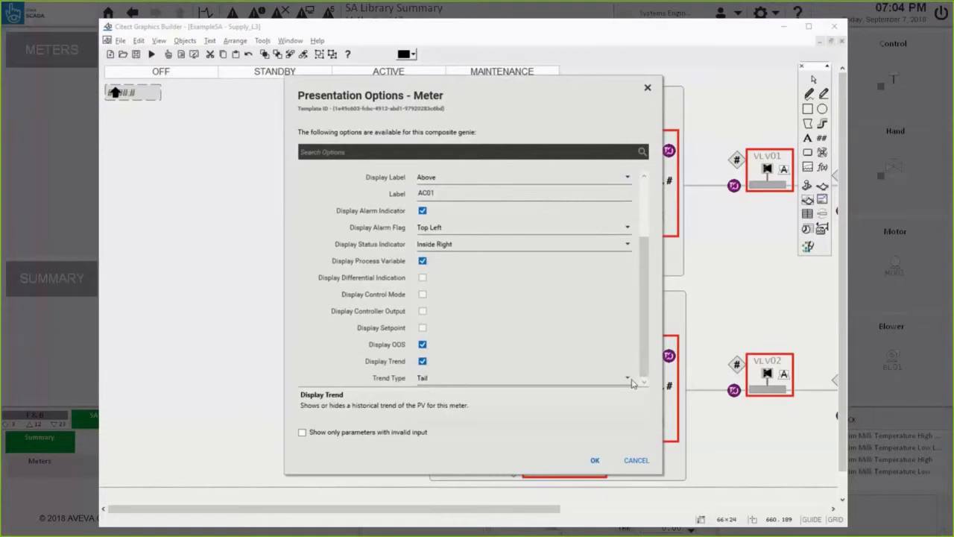
{"action": "left_click", "coordinate": [595, 460]}
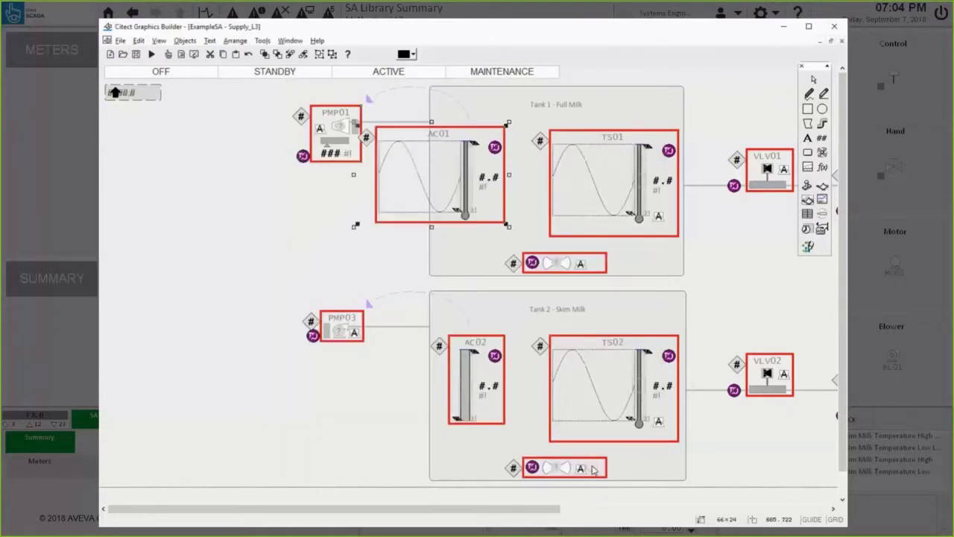